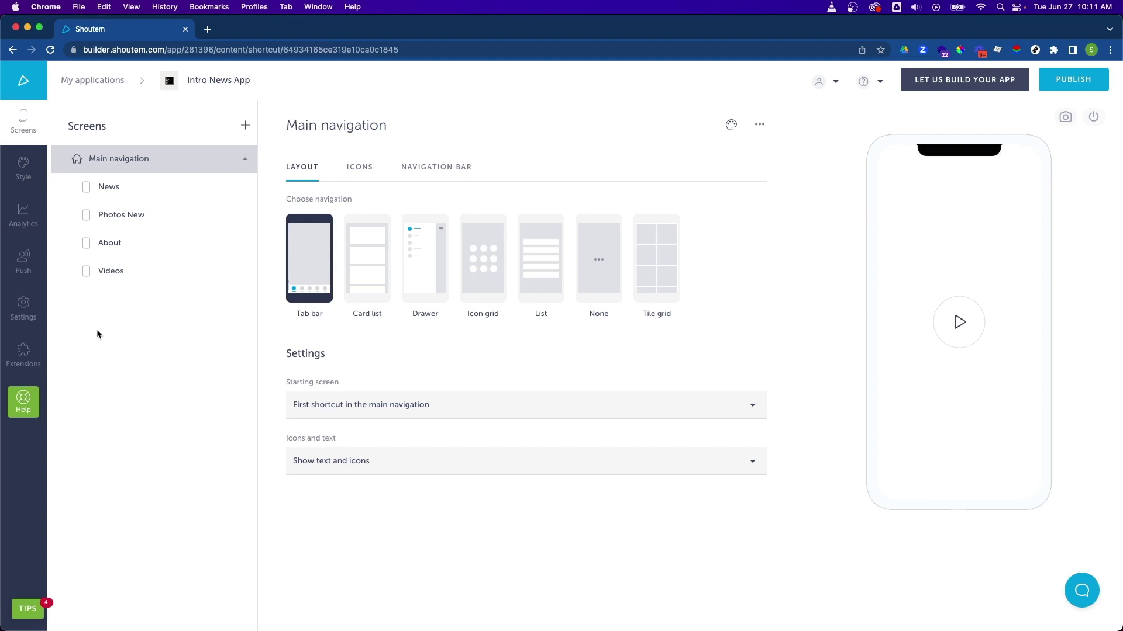
Delete the Videos screen, leaving News, Photos New and About in main navigation.
left_click(140, 273)
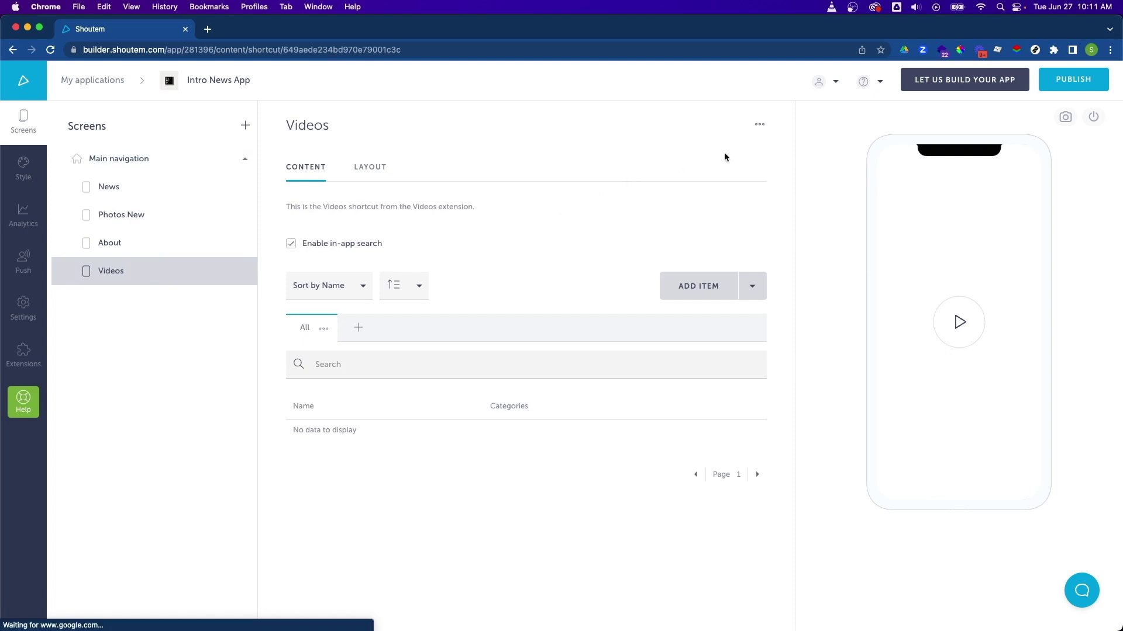
left_click(759, 128)
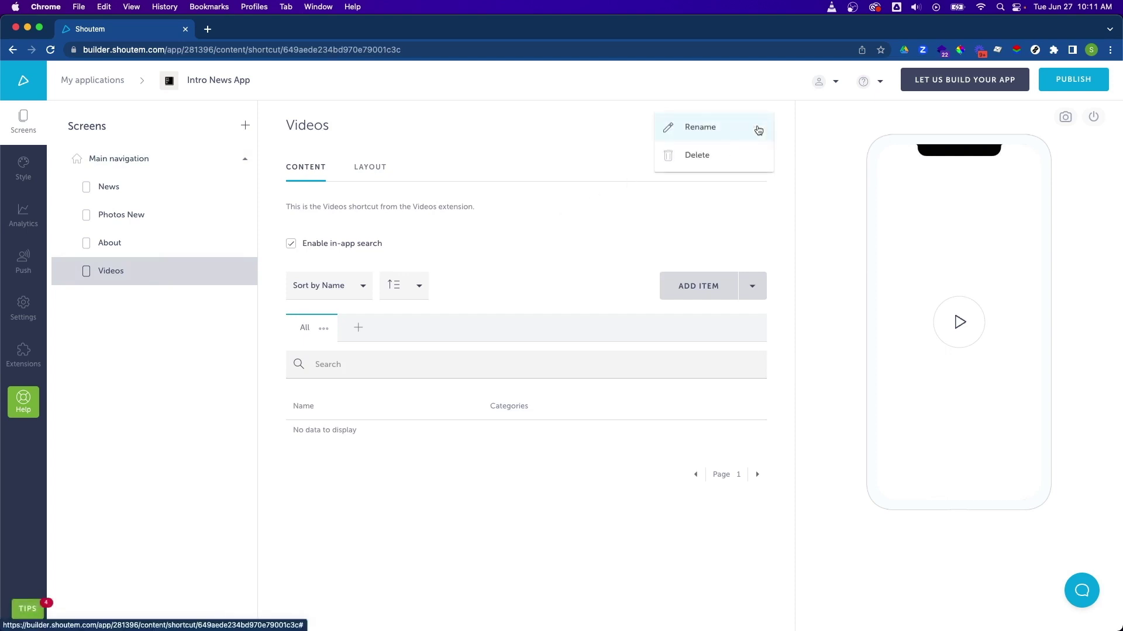
left_click(709, 158)
left_click(680, 407)
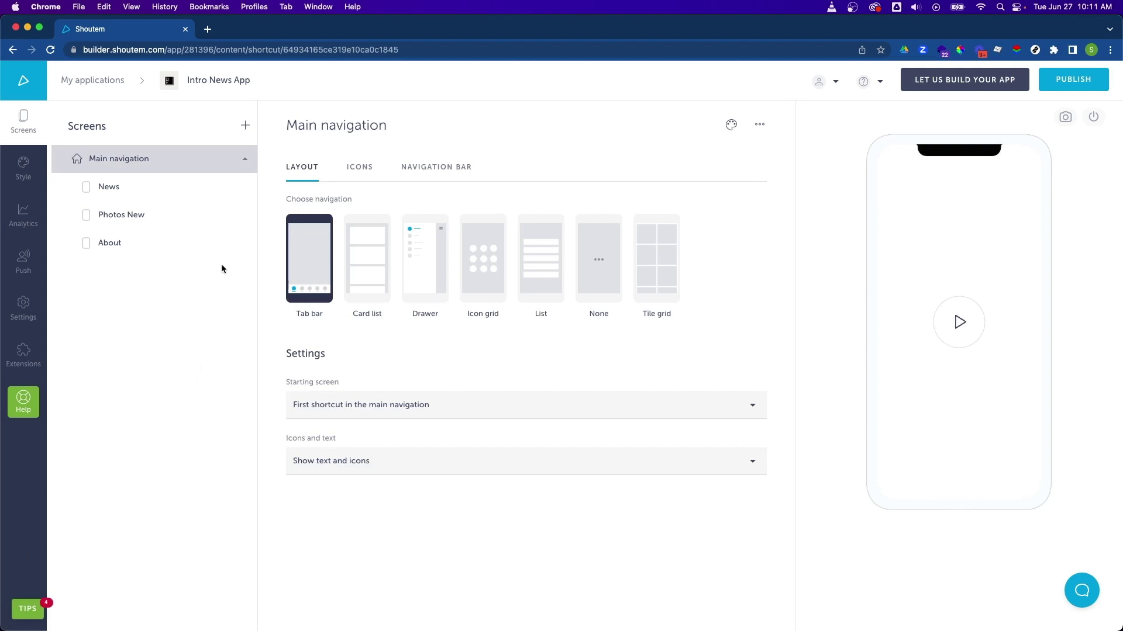
Add a News RSS screen fed by the rss.nytimes.com World.xml feed.
left_click(245, 125)
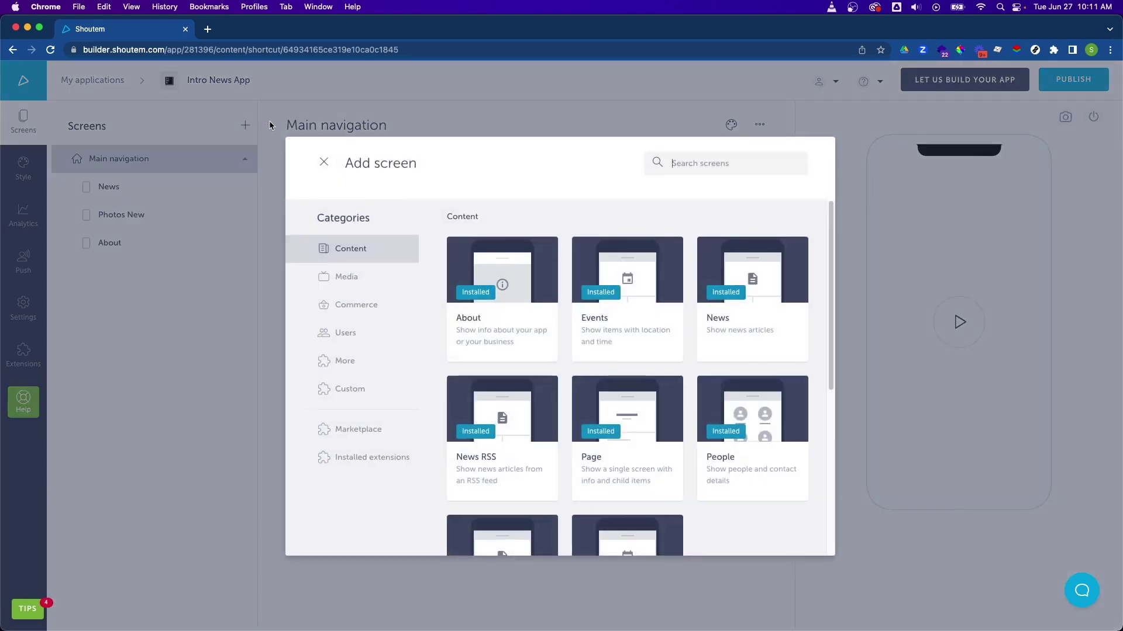
left_click(501, 416)
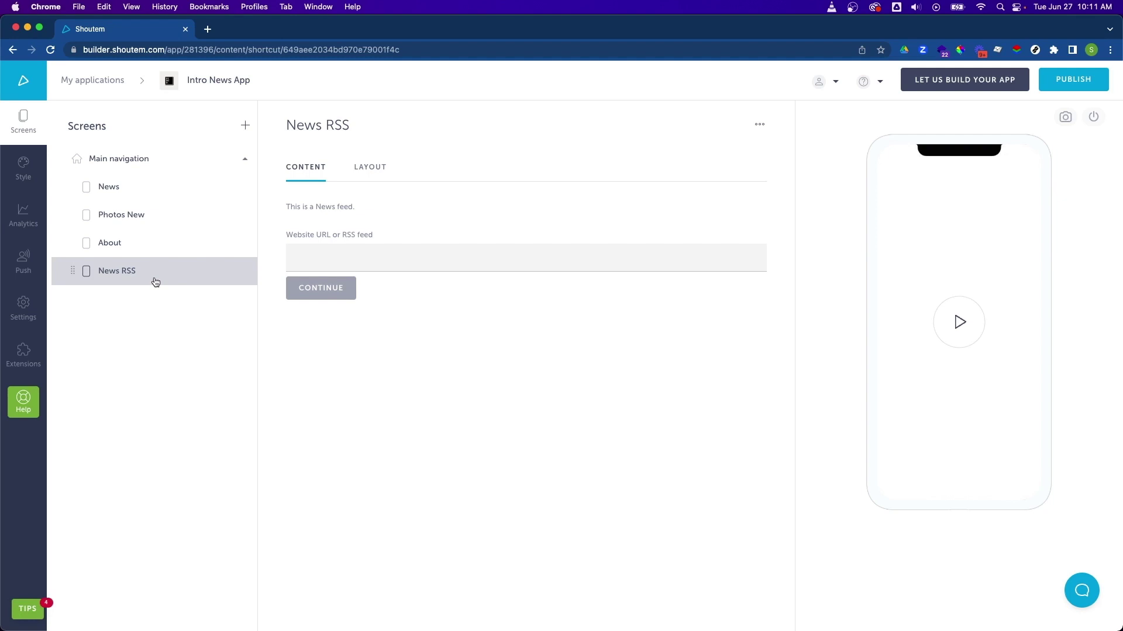
left_click(333, 255)
type("https://rss.nytimes.com/services/xml/rss/nyt/World.xml")
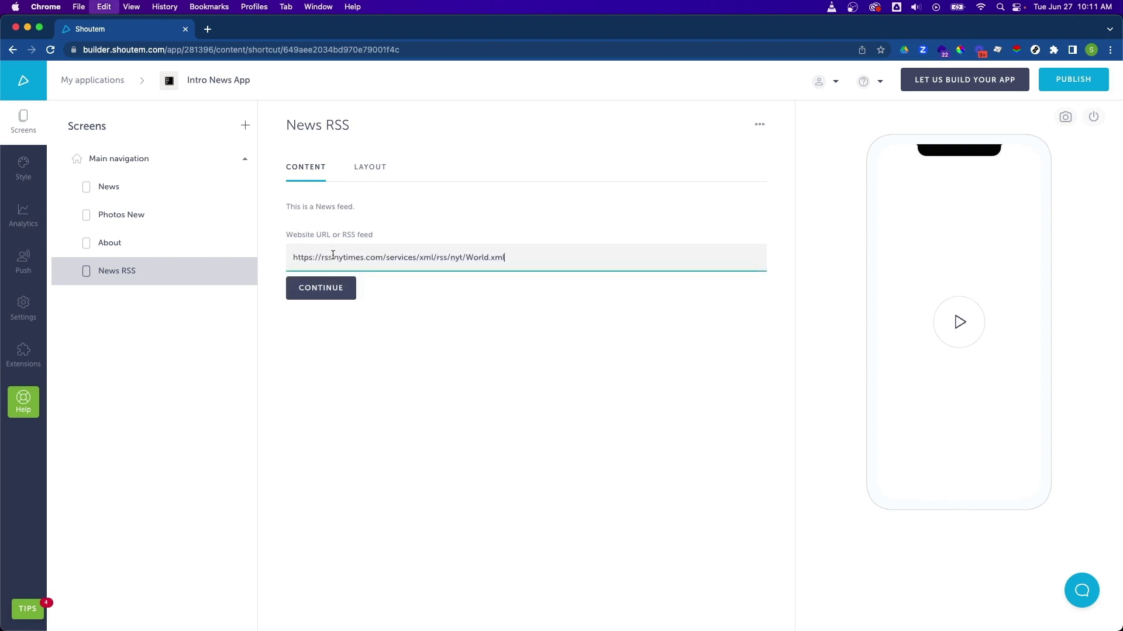
left_click(322, 288)
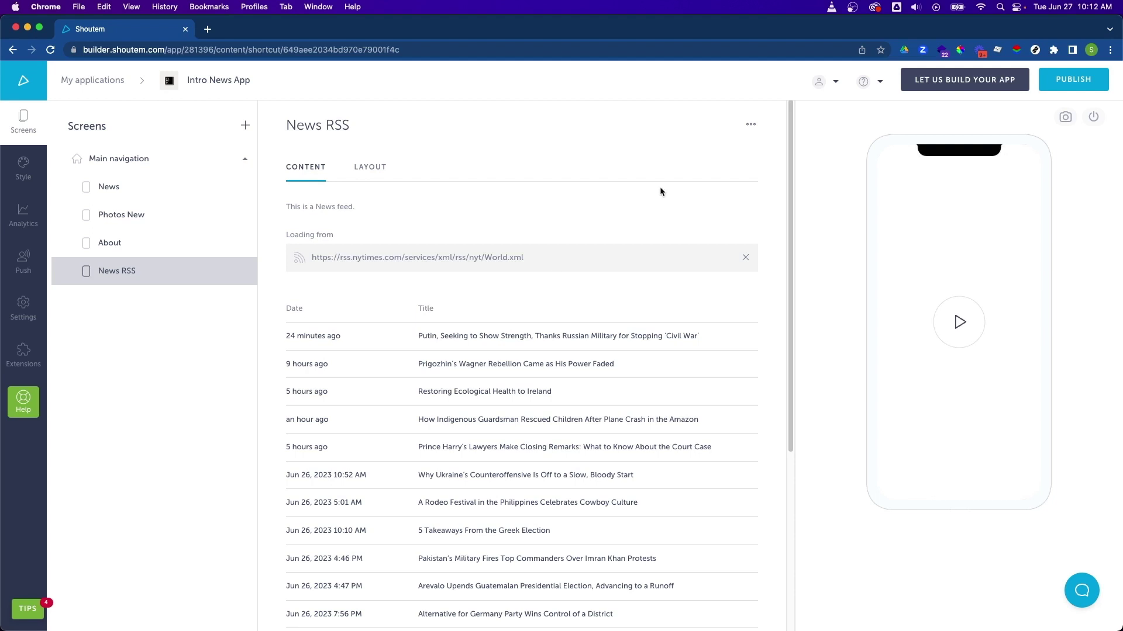
Rename the News RSS screen to 'World News' and launch the live app preview.
left_click(752, 125)
left_click(719, 130)
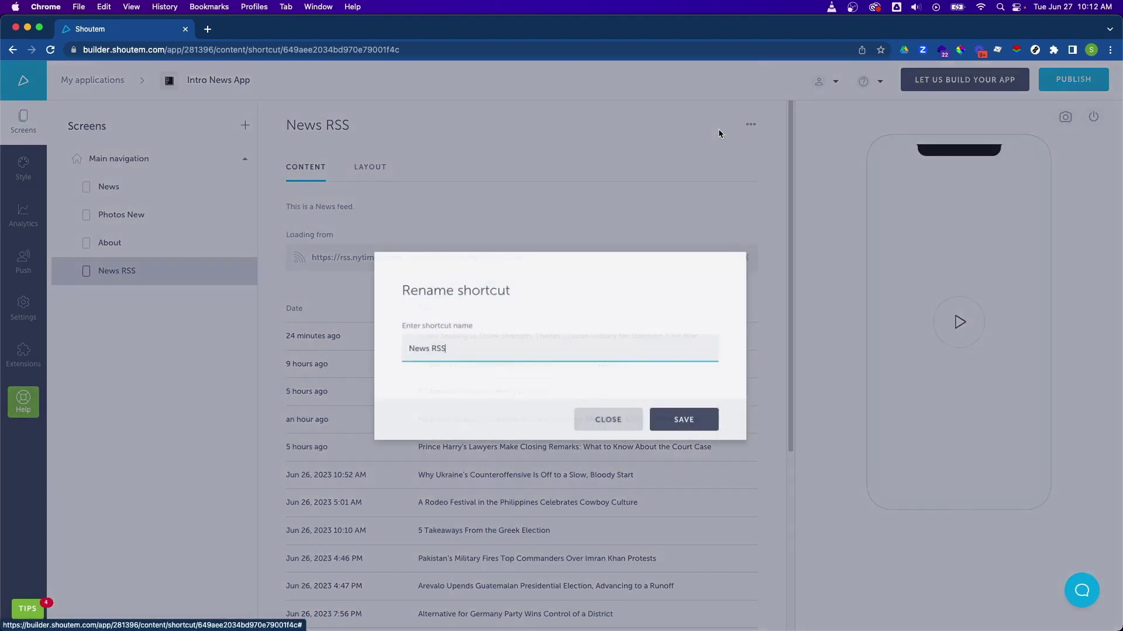
left_click_drag(457, 348, 391, 349)
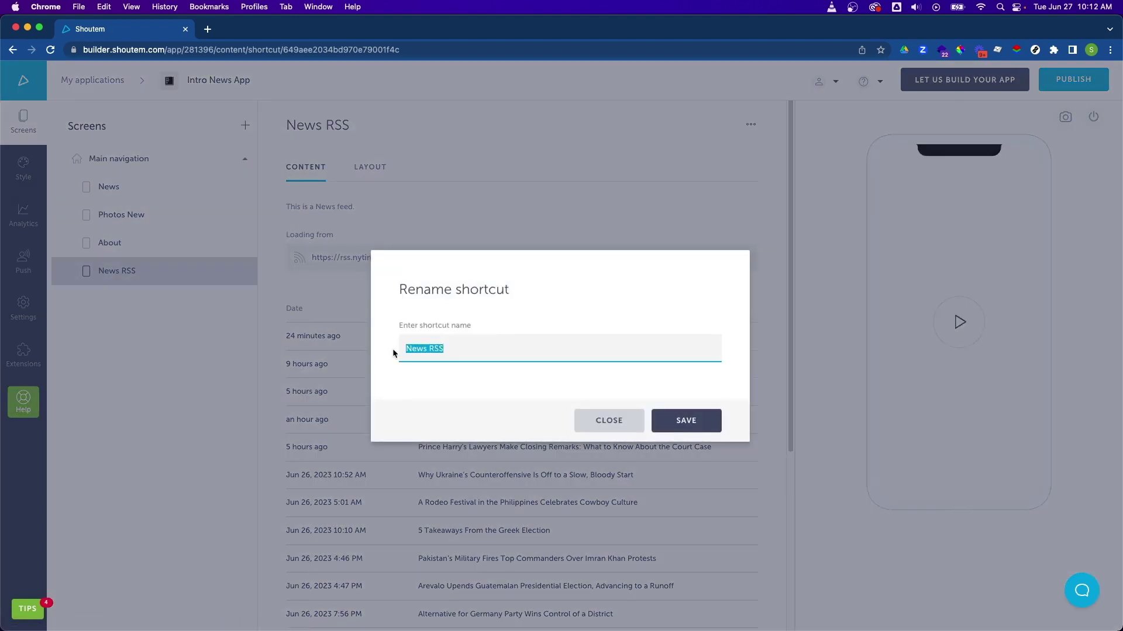
type("World News")
left_click(682, 420)
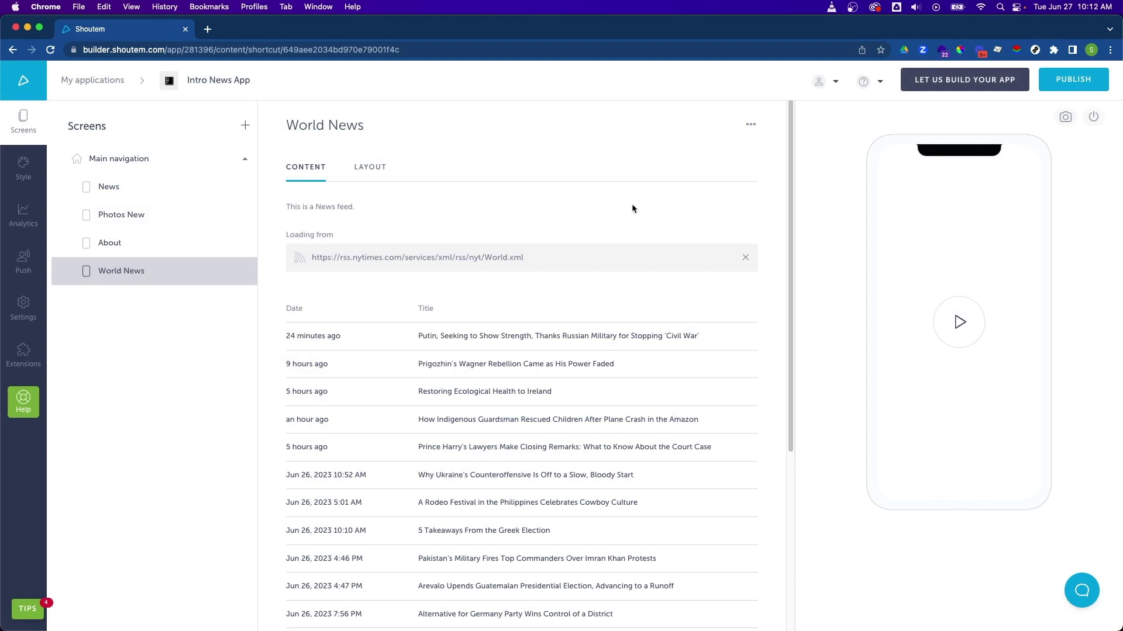
left_click(959, 327)
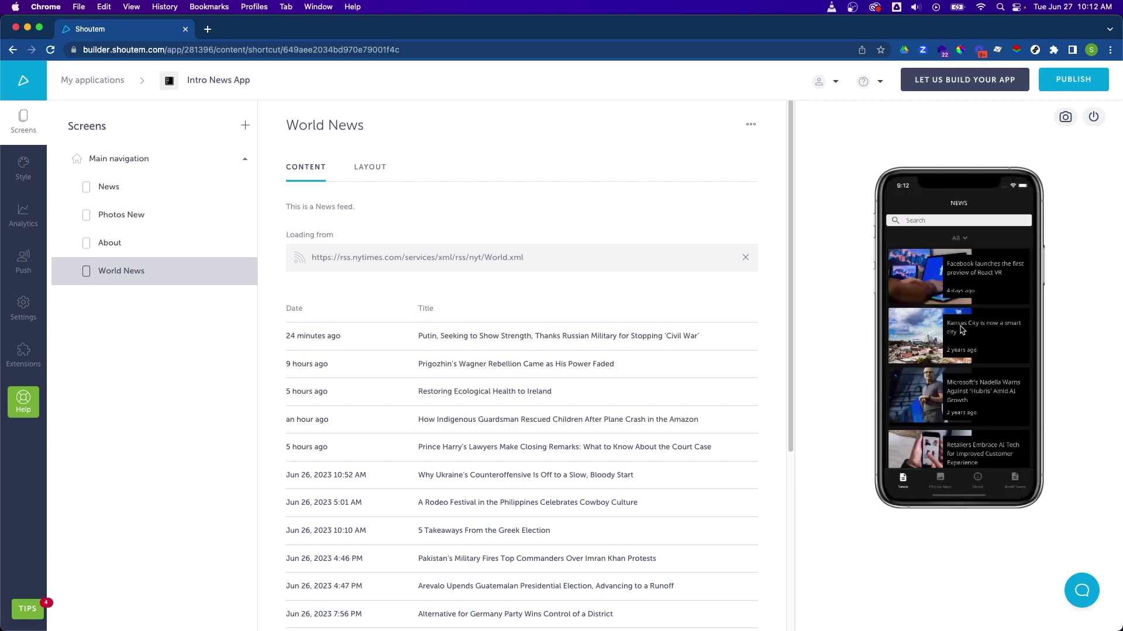
Display the World News screen with its NYT World headlines in the phone preview.
left_click(1016, 479)
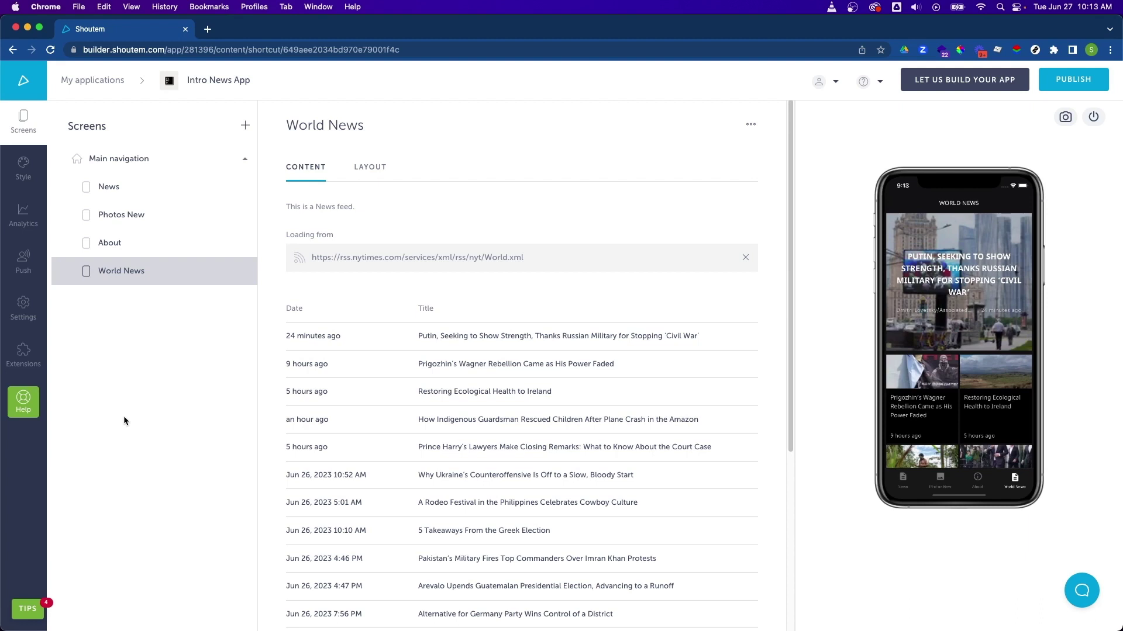
Open the News screen's content and filter it to the Tech Giants category.
left_click(117, 190)
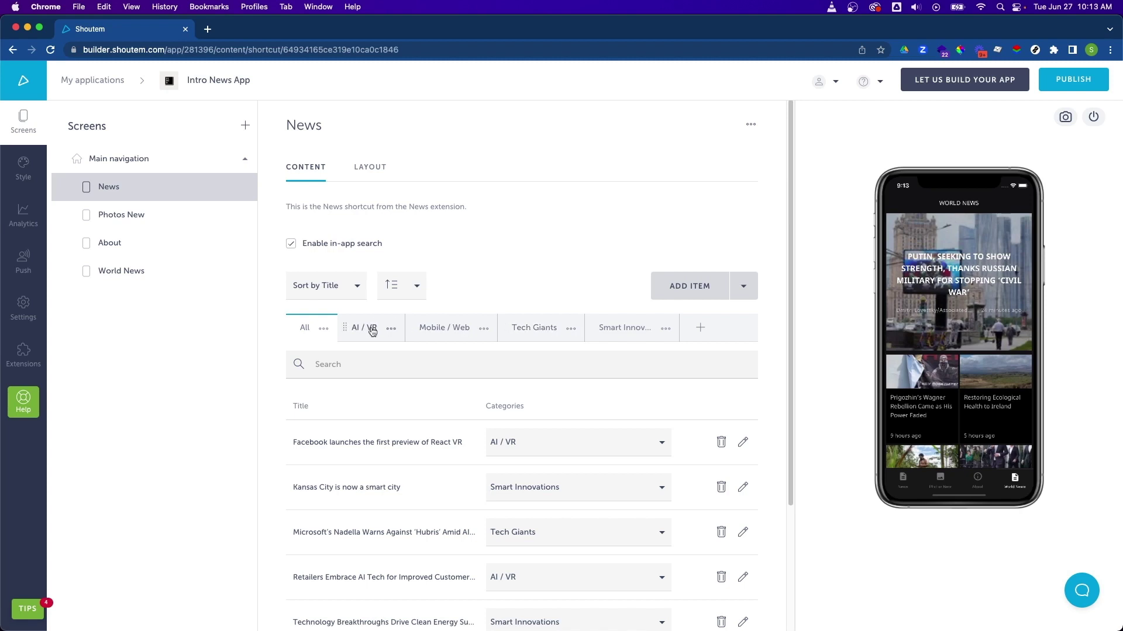
left_click(531, 333)
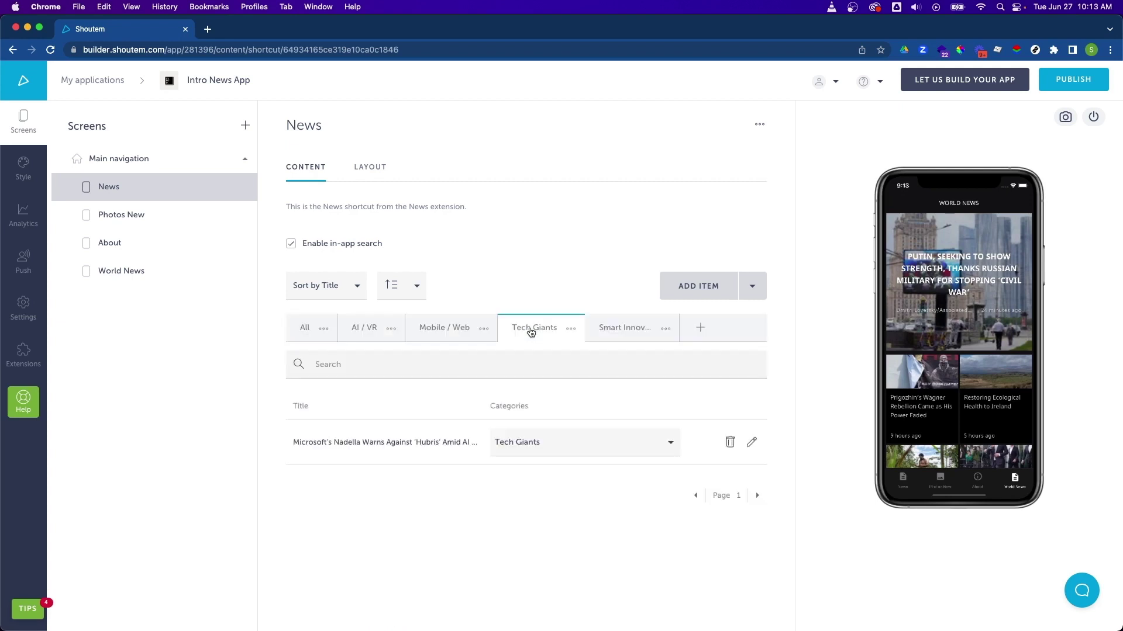
Add a Tech Giants item titled 'Test Title' with body 'Test Body', then refresh the preview.
left_click(690, 287)
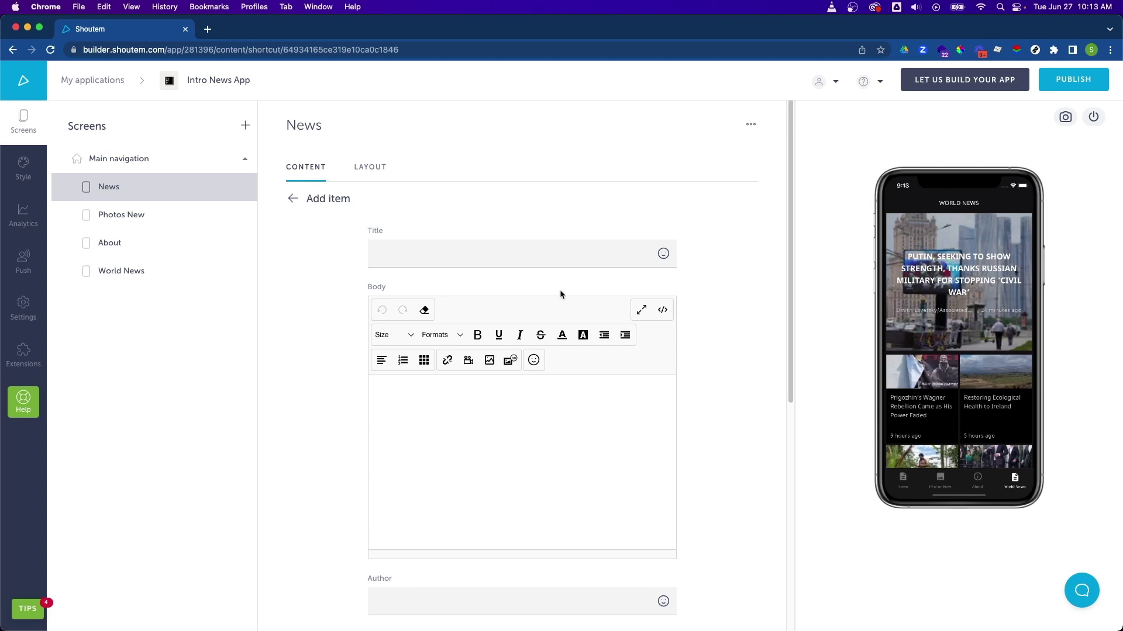
left_click(483, 258)
type("Test Title")
left_click(376, 434)
type("Test Body")
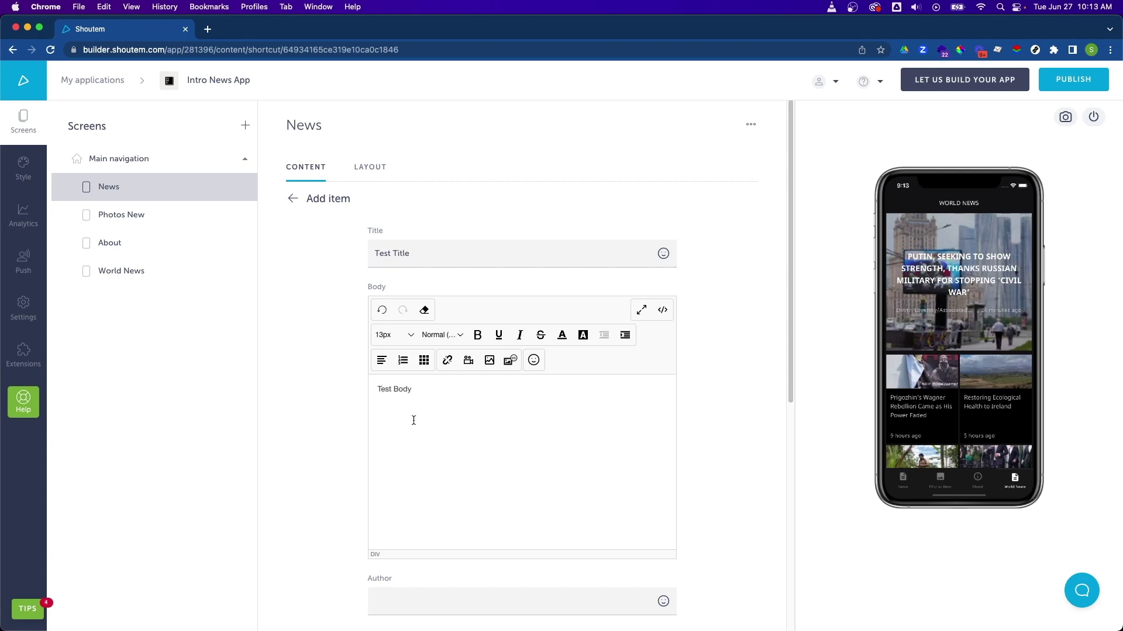
scroll(352, 434, "down", 7)
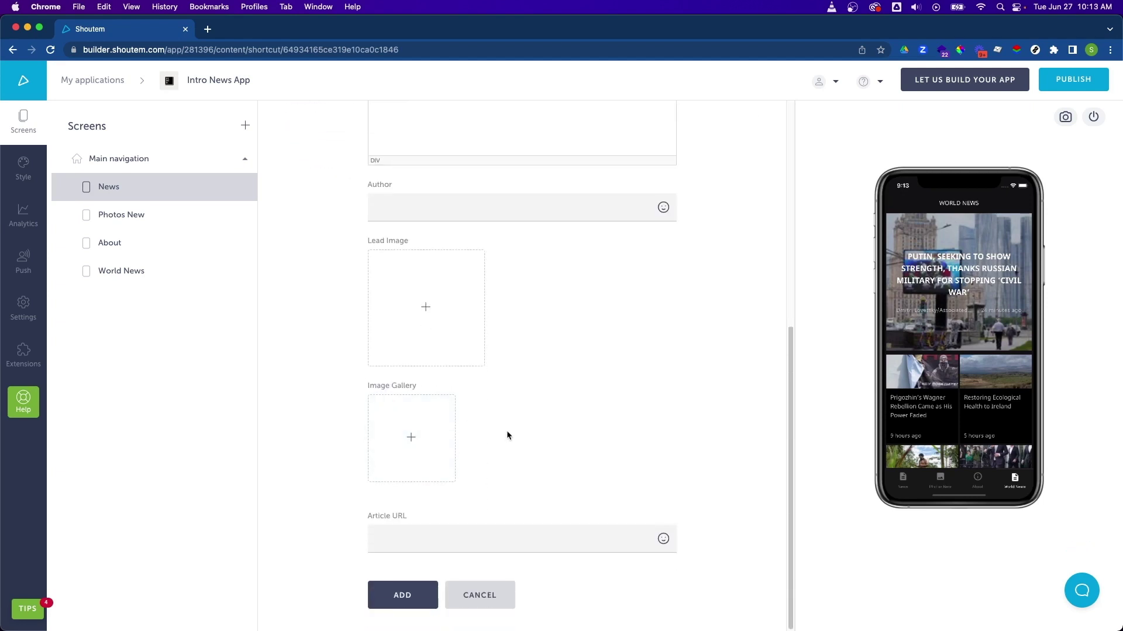
left_click(399, 595)
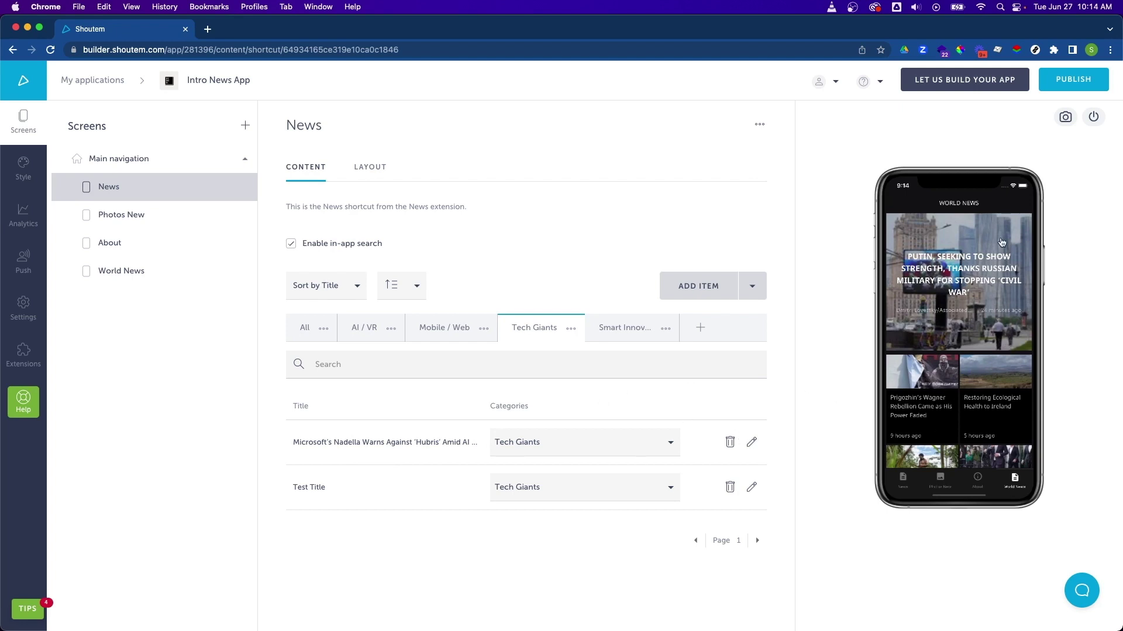
left_click_drag(997, 219, 987, 406)
Filter the preview's News screen to the Tech Giants category.
left_click(902, 481)
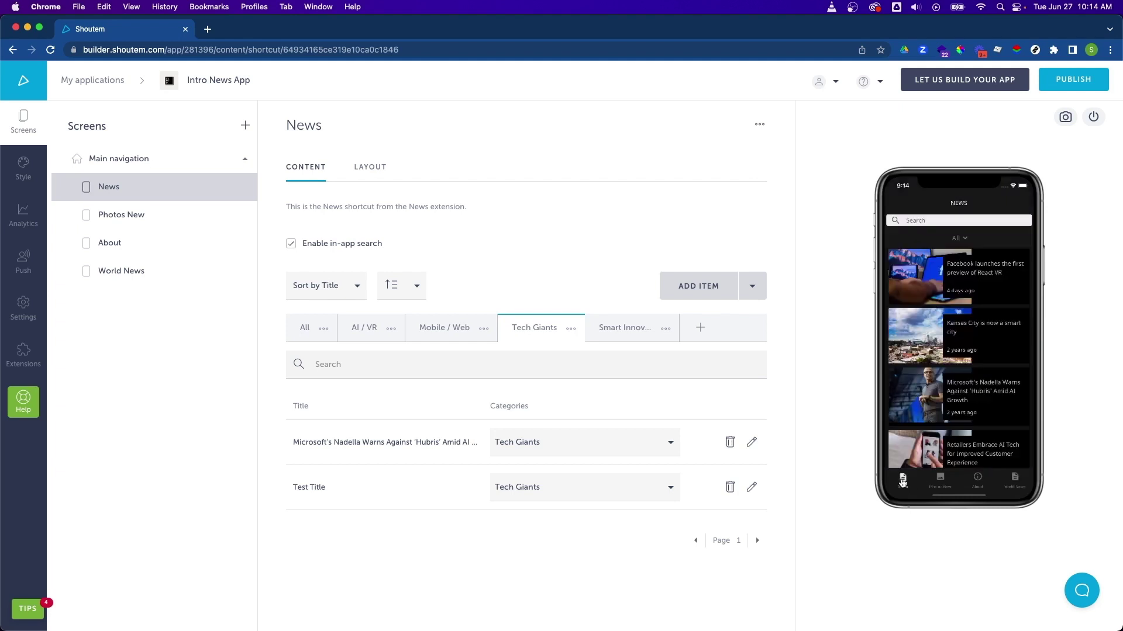
left_click(967, 242)
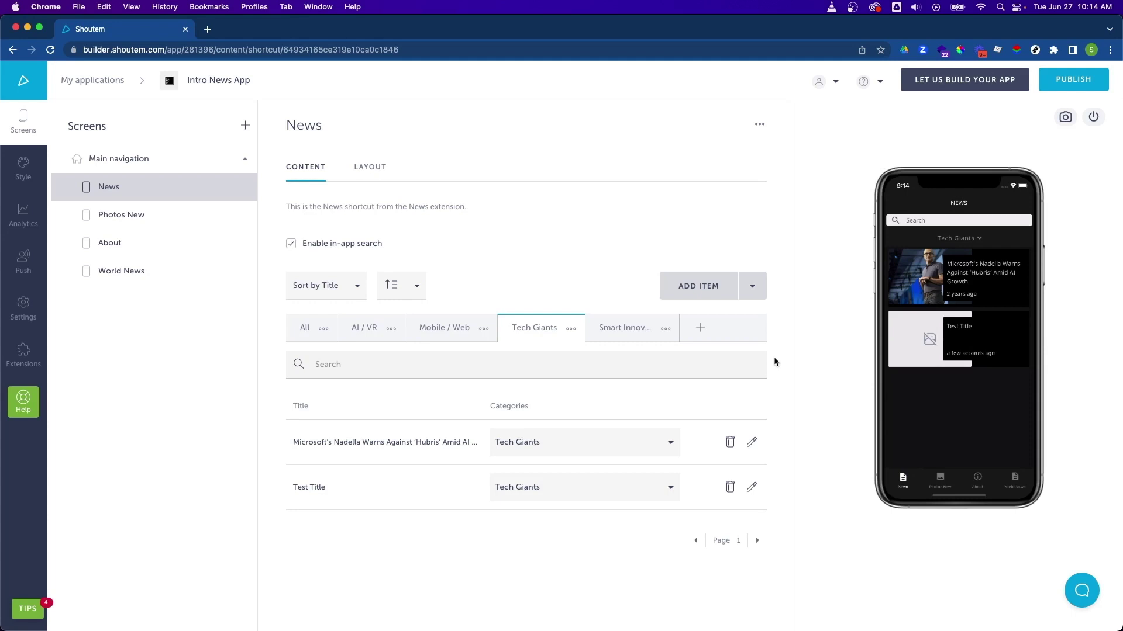
Create a new News category named 'Category 5'.
left_click(701, 329)
type("Cate")
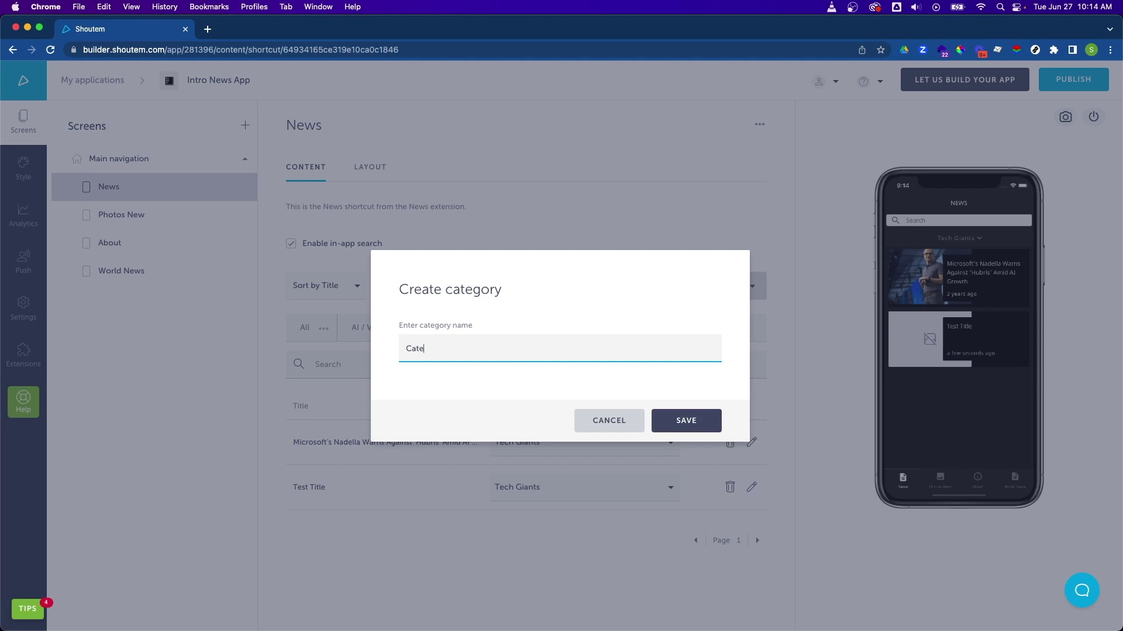
type("gory 5")
left_click(681, 424)
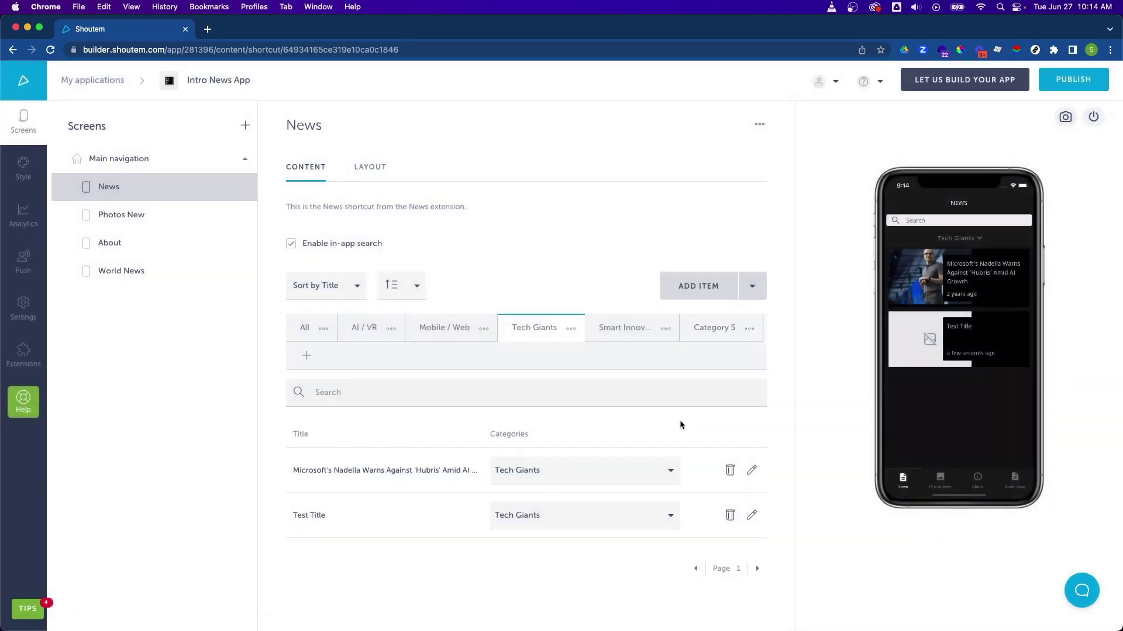
Add an item 'Title 5' with body 'Body text 5' to Category 5.
left_click(704, 330)
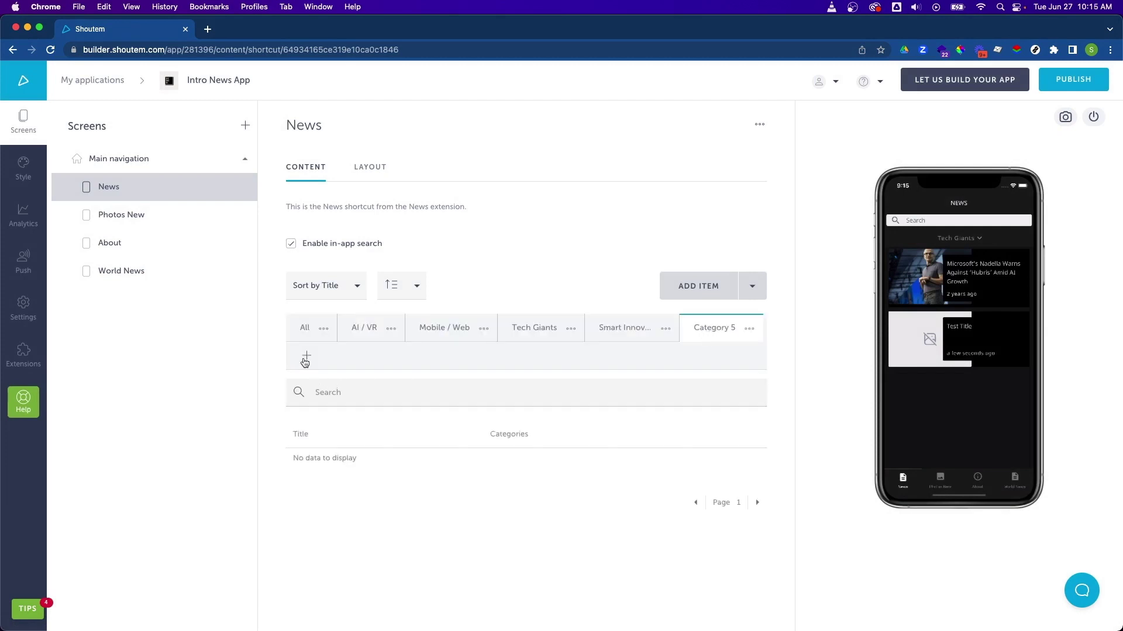
left_click(678, 292)
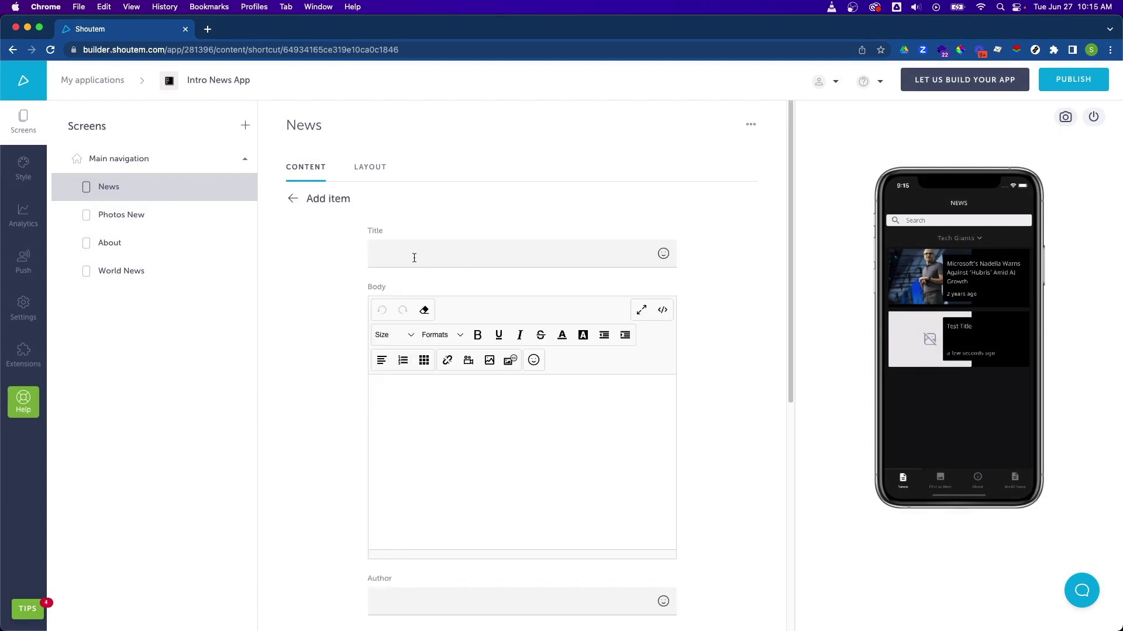
left_click(414, 257)
type("Title 5")
left_click(432, 434)
type("Body text 5")
scroll(746, 496, "down", 7)
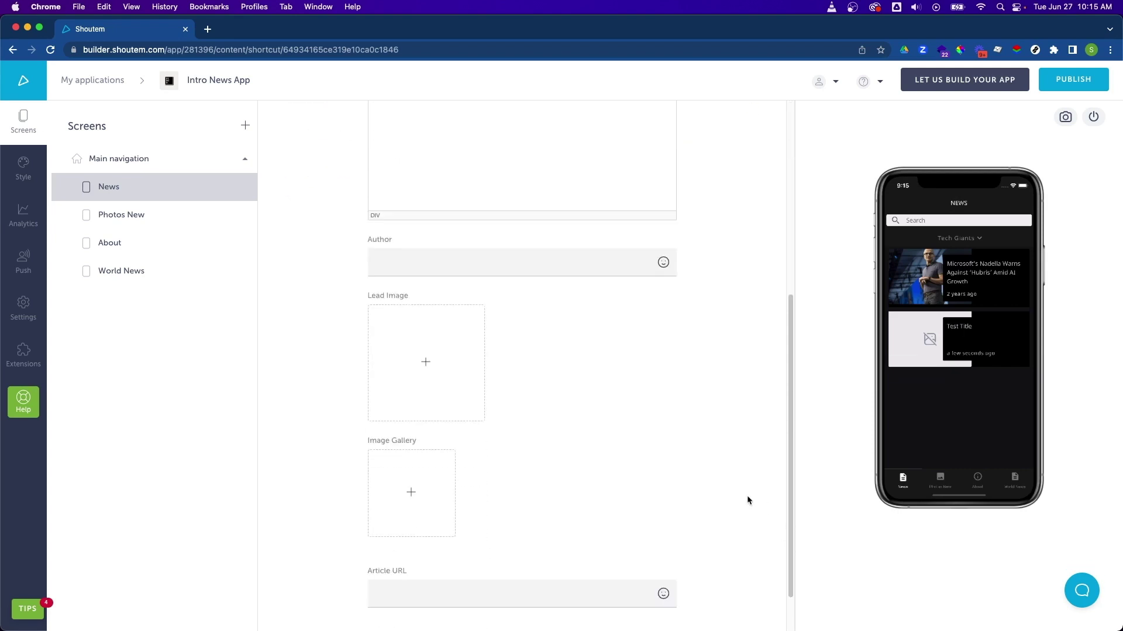
left_click(393, 595)
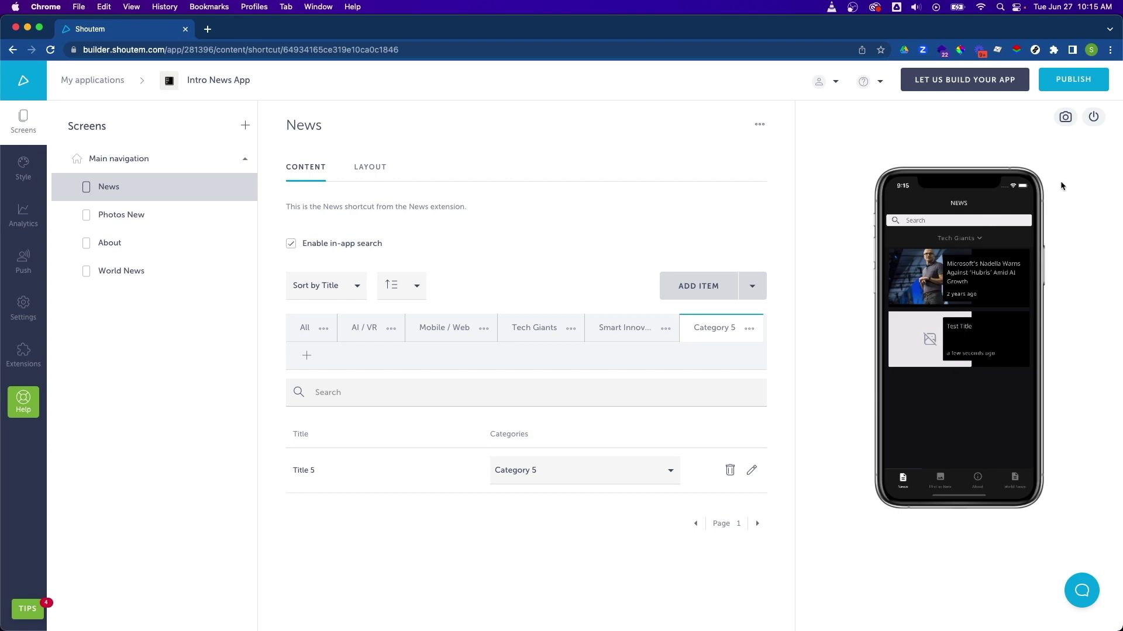
Restart the preview, filter News to Category 5, and view the Title 5 item.
left_click(1094, 118)
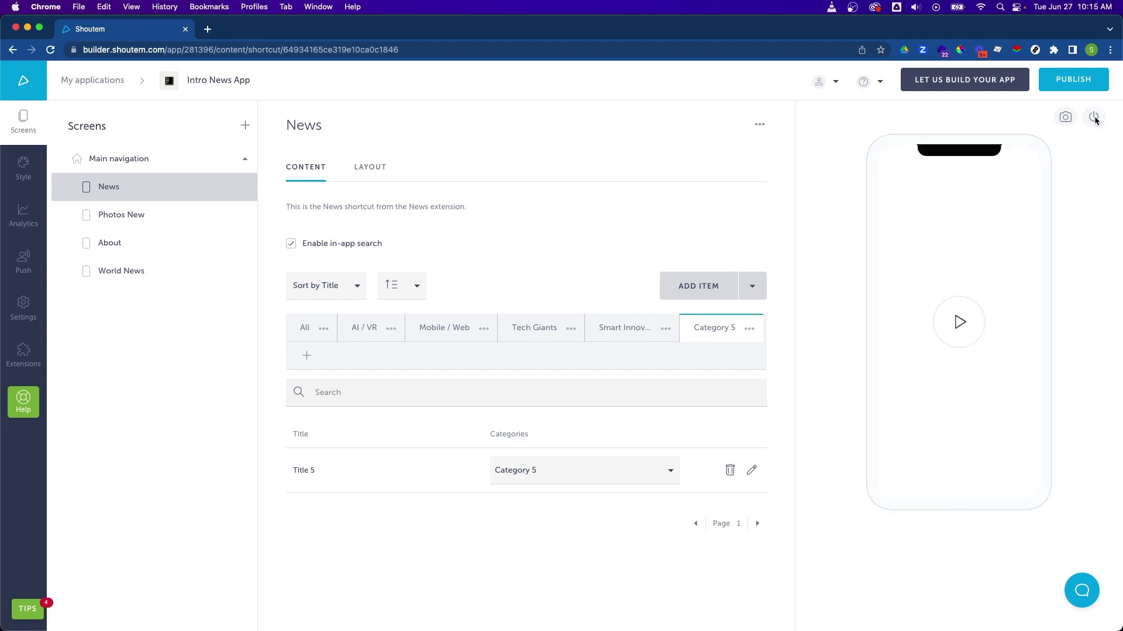
left_click(952, 319)
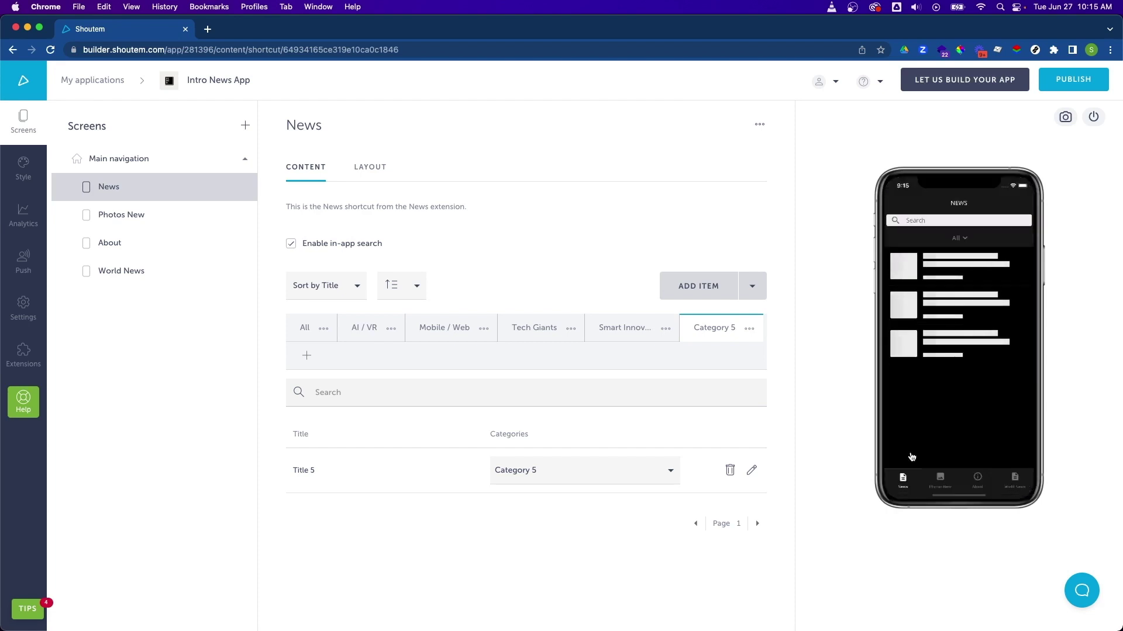
left_click(965, 242)
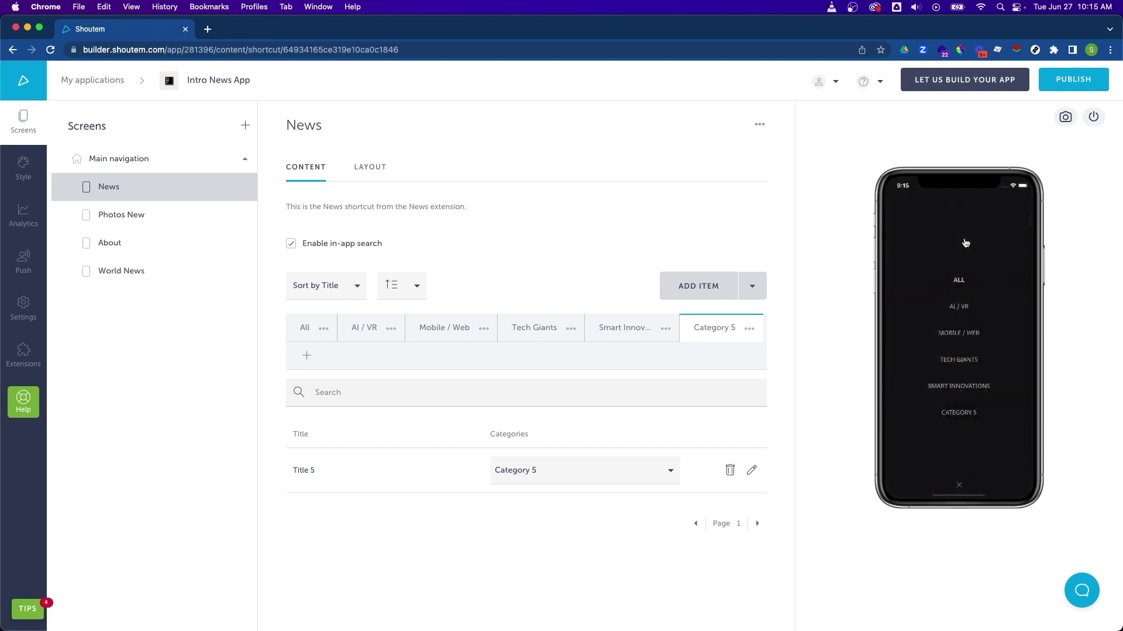
left_click(955, 415)
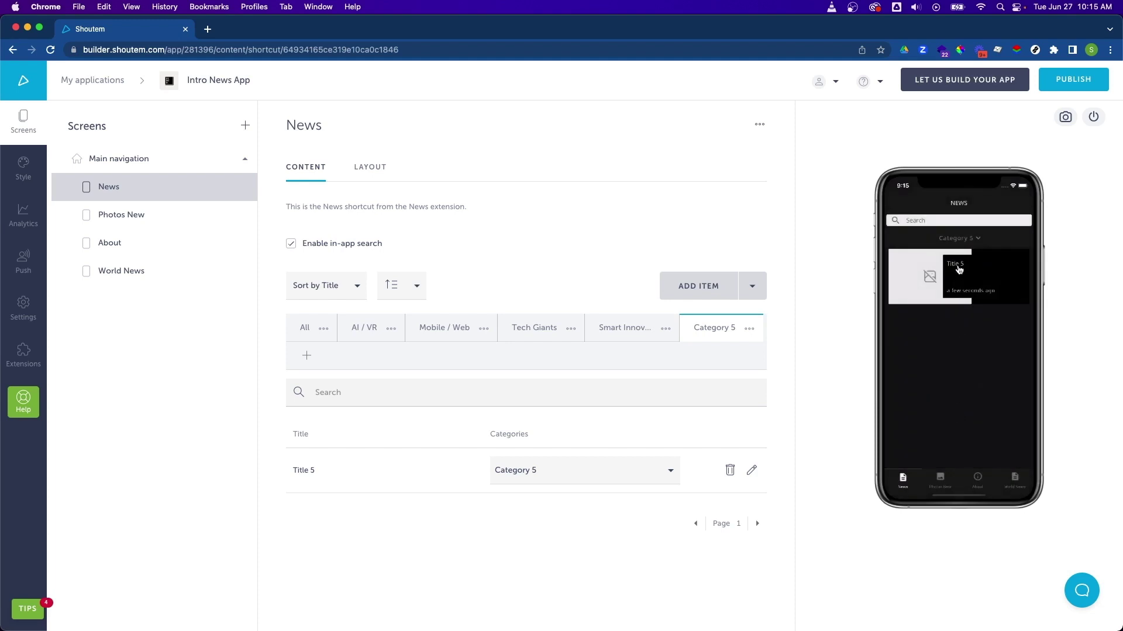
left_click(955, 268)
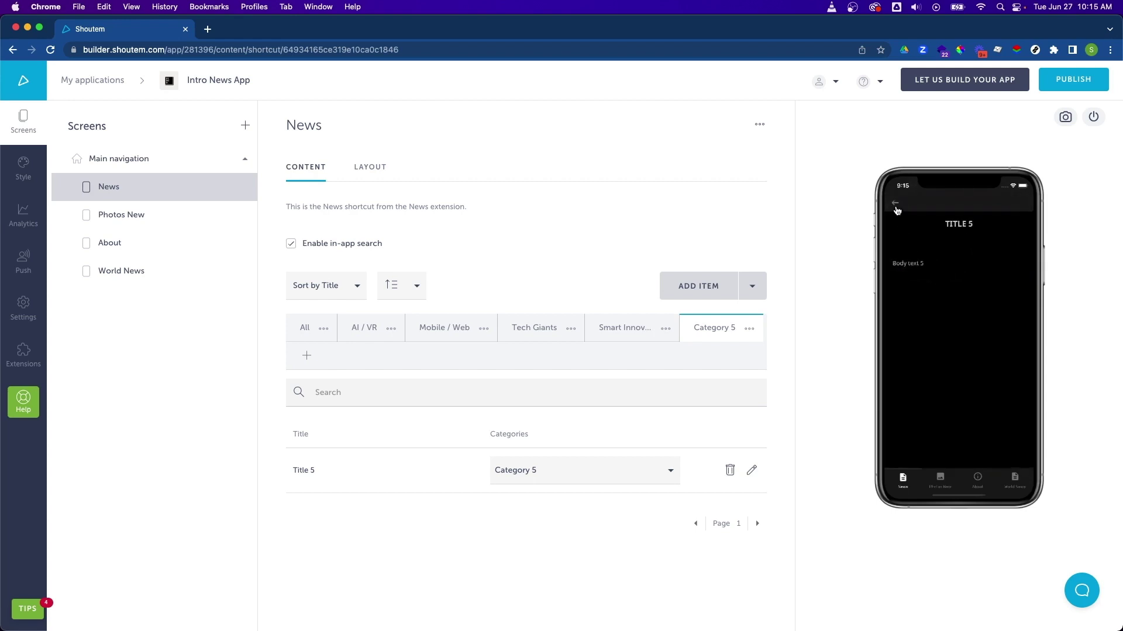
left_click(895, 208)
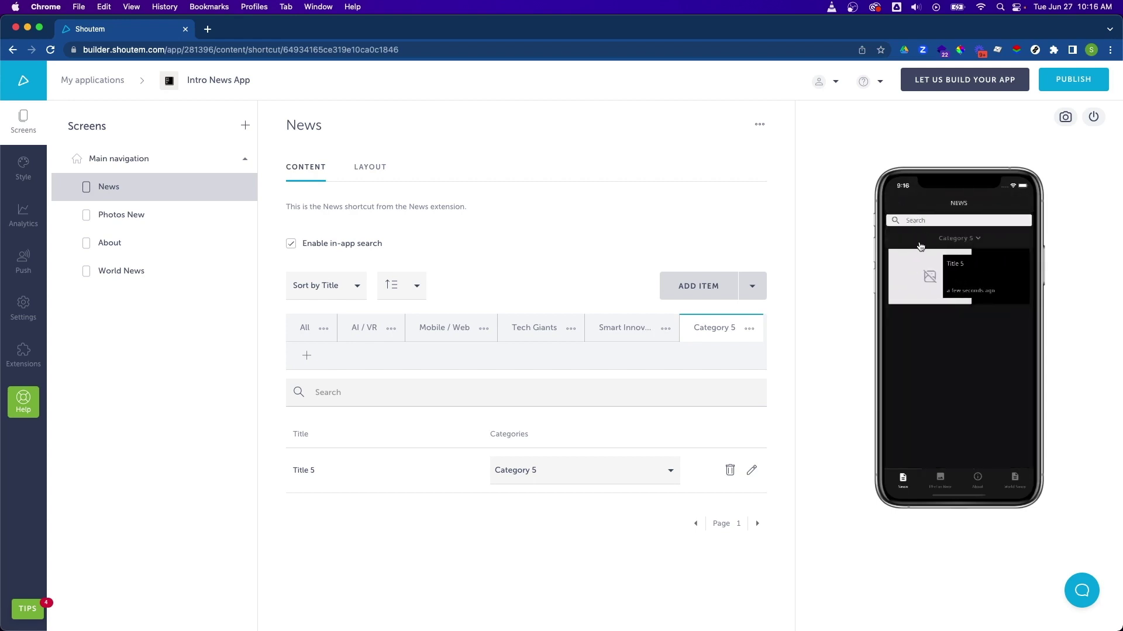